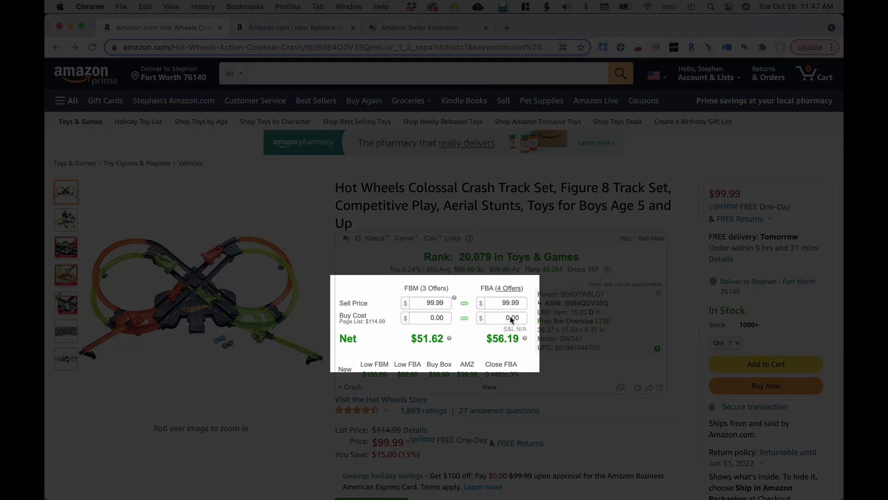
Enter a 25.00 FBA buy cost so RevSeller shows net $26.62/$31.19 and ROI 106%/125%.
left_click(508, 318)
type("25")
left_click(534, 364)
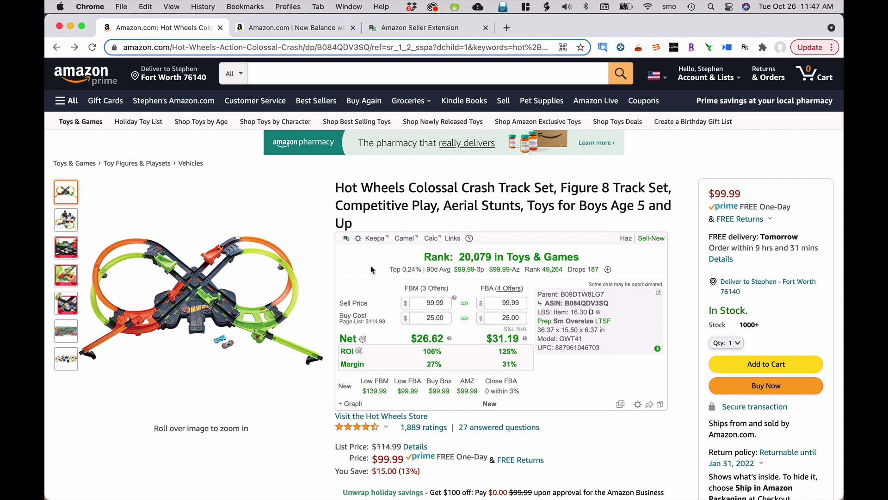
left_click(358, 239)
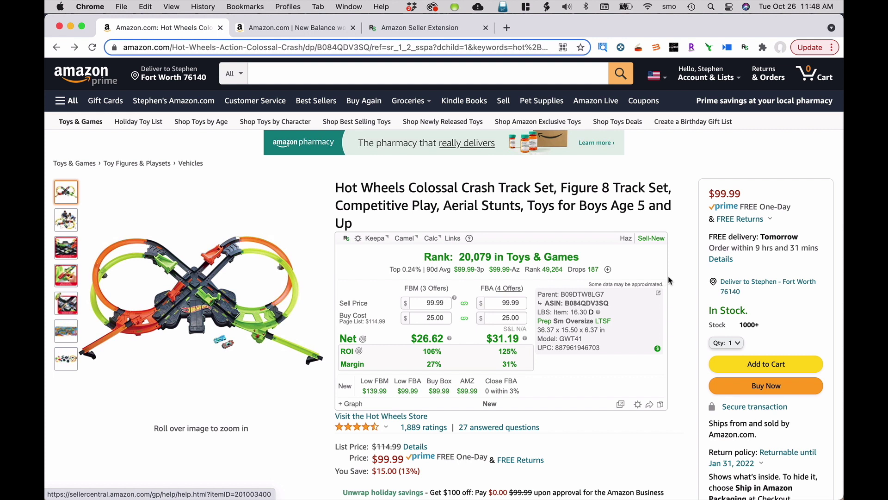
Copy parent ASIN B09DTW8LG7 and bring up Seller Central's hazmat help page in a new tab.
left_click(586, 297)
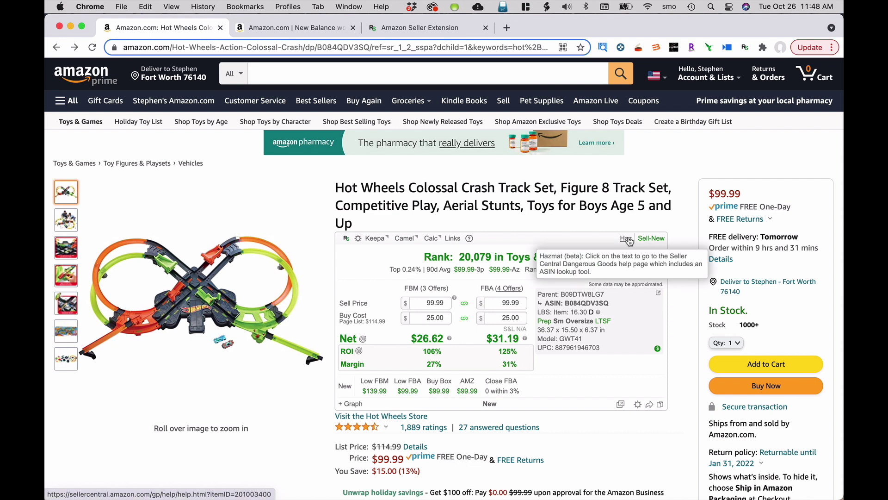
left_click(628, 240)
scroll(585, 123, "down", 3)
scroll(585, 123, "down", 8)
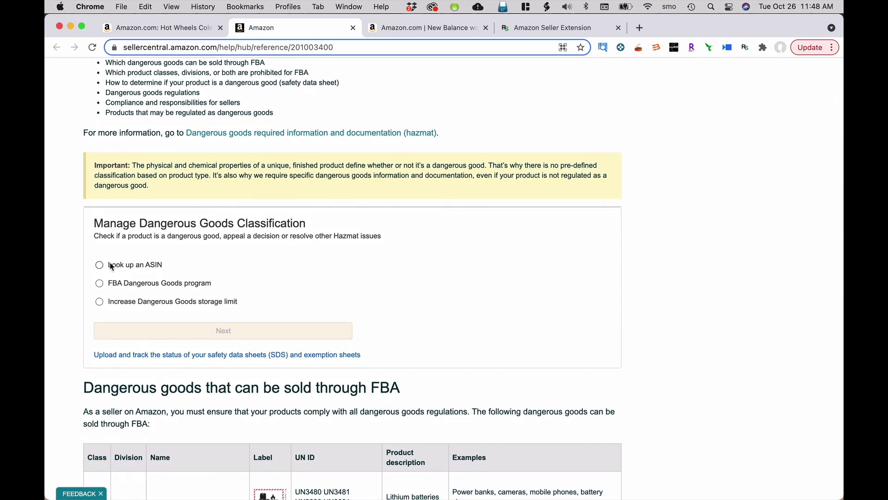
Paste ASIN B09DTW8LG7 into the dangerous-goods 'Look up an ASIN' form, then close that tab.
left_click(100, 265)
left_click(175, 336)
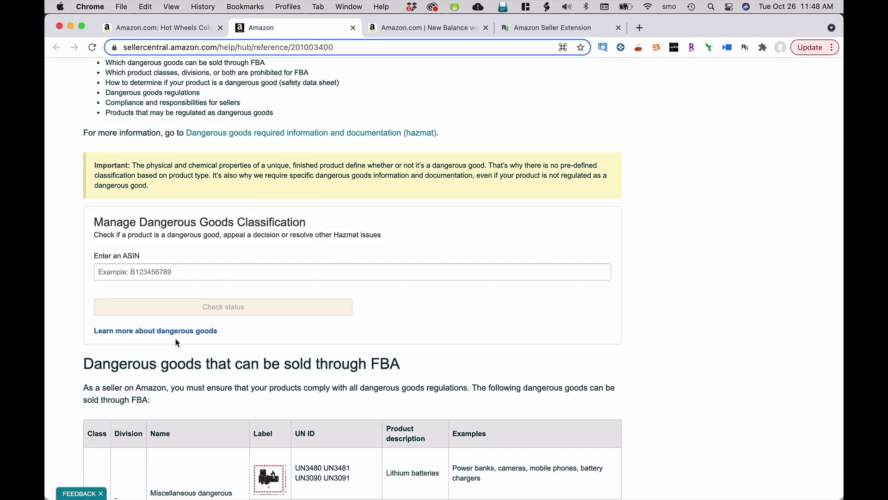
left_click(177, 272)
key("super+v")
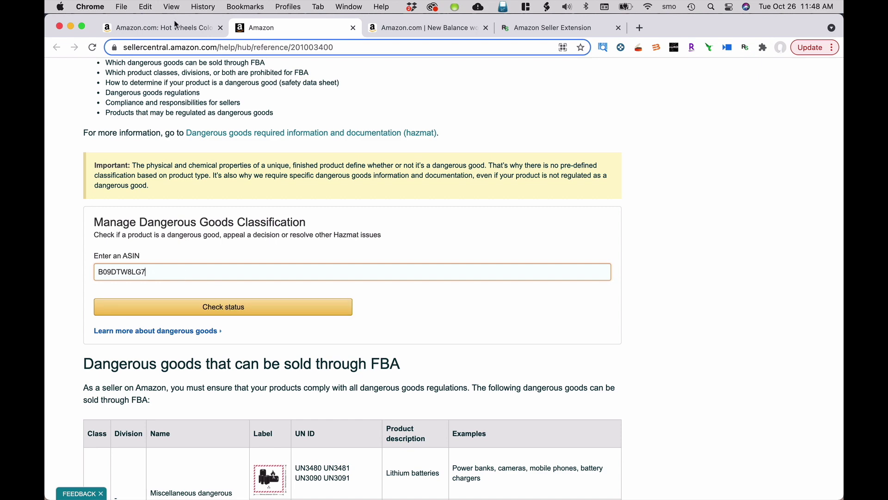
left_click(353, 28)
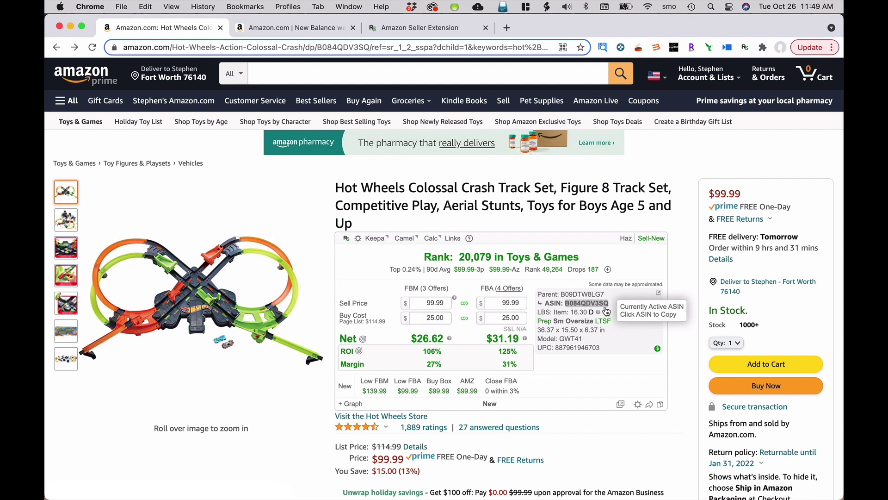
mouse_move(582, 312)
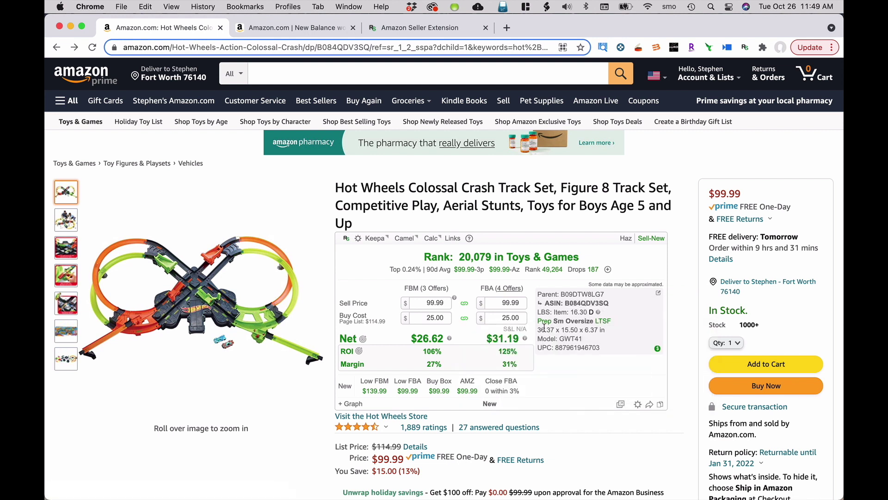
mouse_move(544, 321)
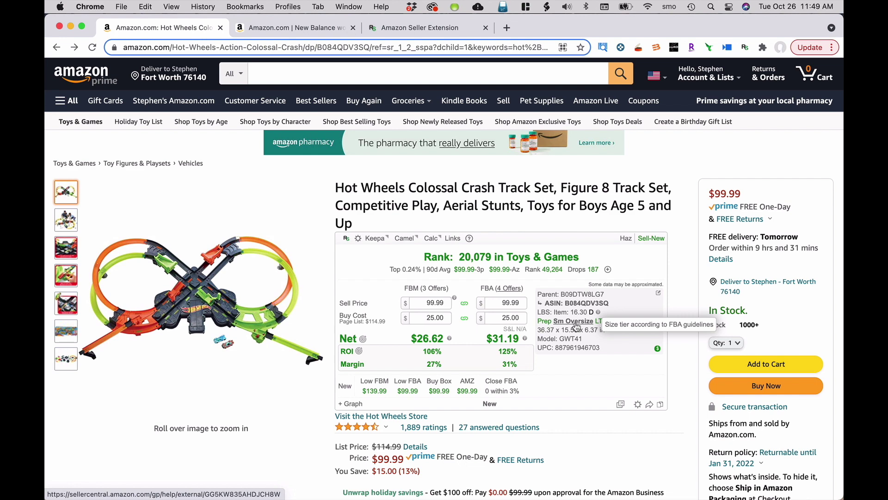
mouse_move(606, 321)
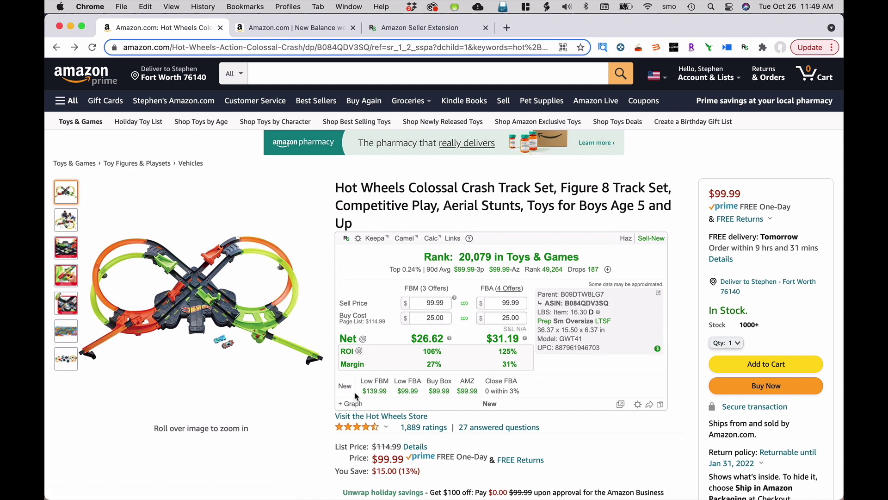
Expand RevSeller's price and sales rank graph for the Hot Wheels Colossal Crash set.
left_click(352, 405)
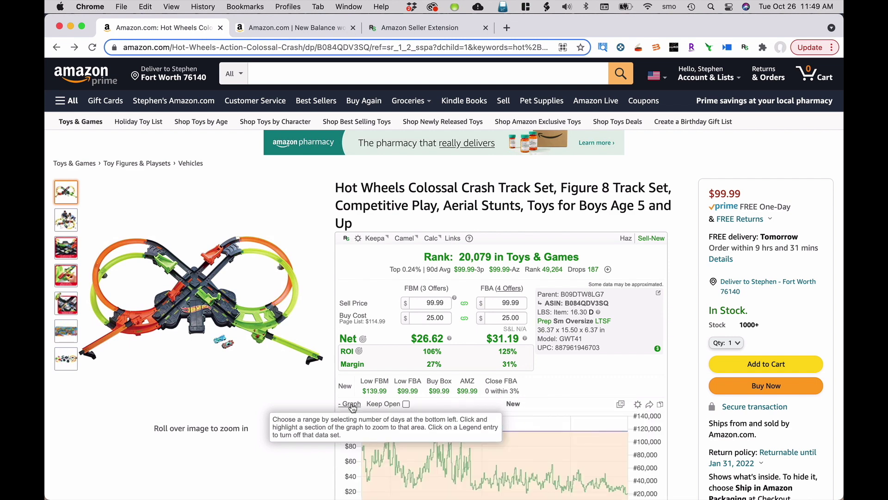
scroll(509, 370, "down", 3)
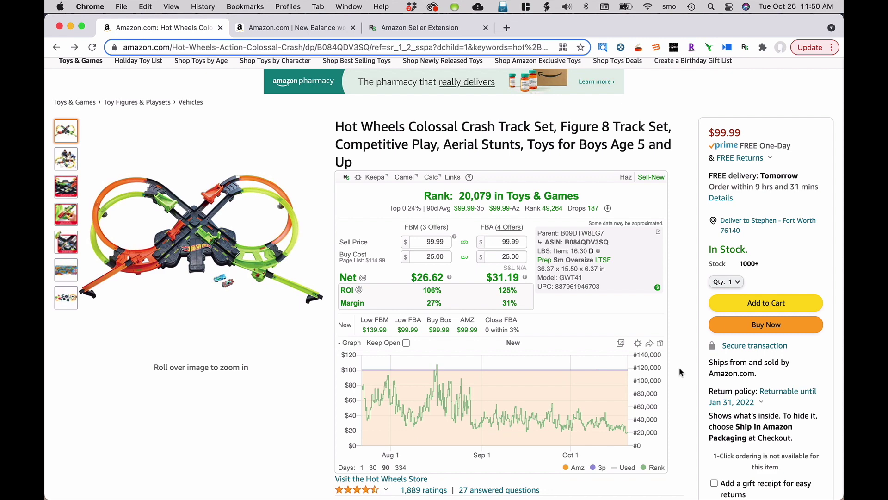
scroll(681, 372, "down", 12)
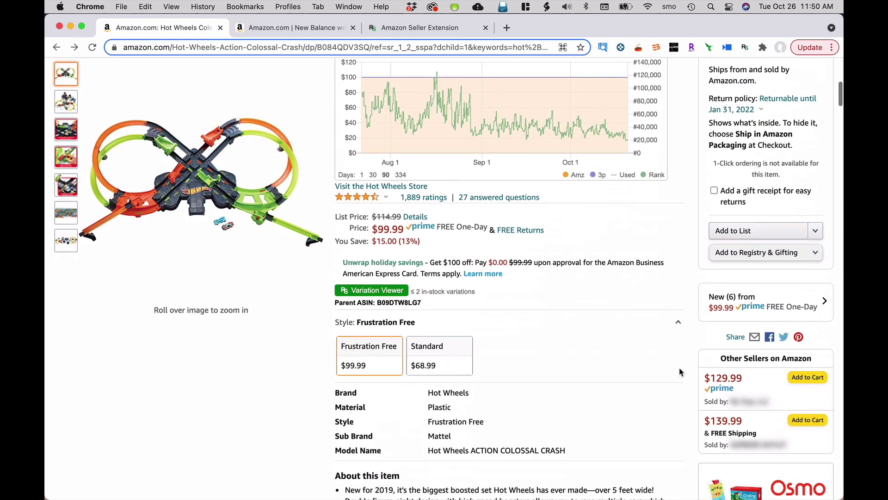
Scroll down to inspect the Keepa price chart, then back up to the RevSeller panel.
scroll(680, 371, "down", 5)
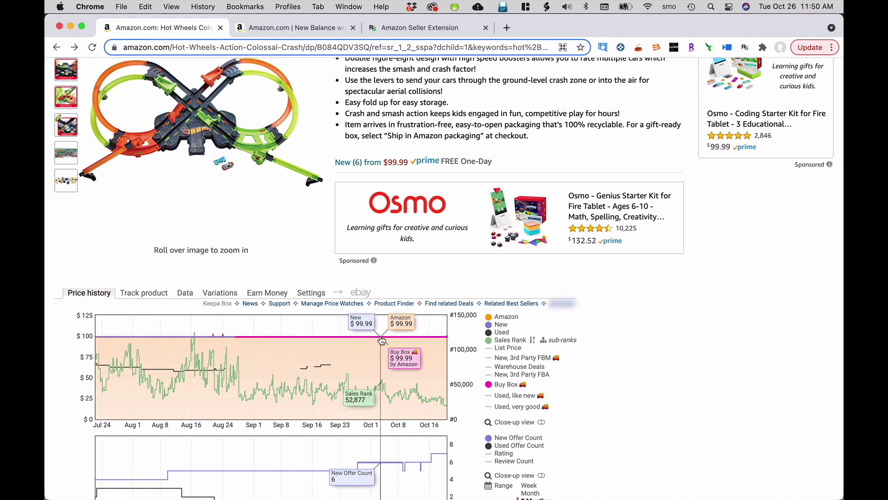
scroll(397, 342, "down", 2)
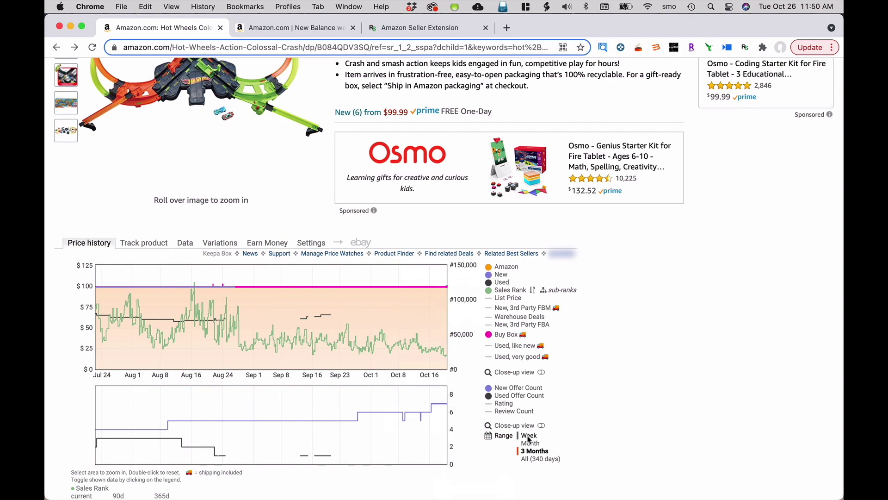
scroll(529, 441, "up", 7)
scroll(529, 442, "down", 6)
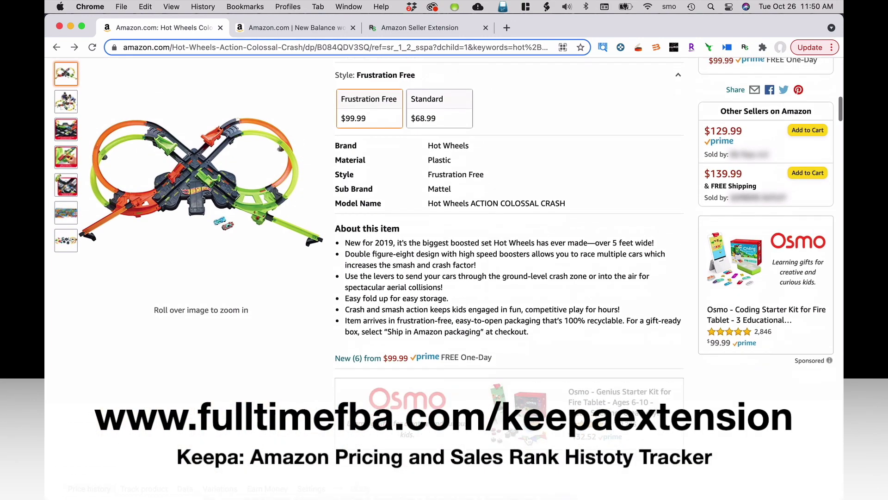
scroll(529, 444, "down", 4)
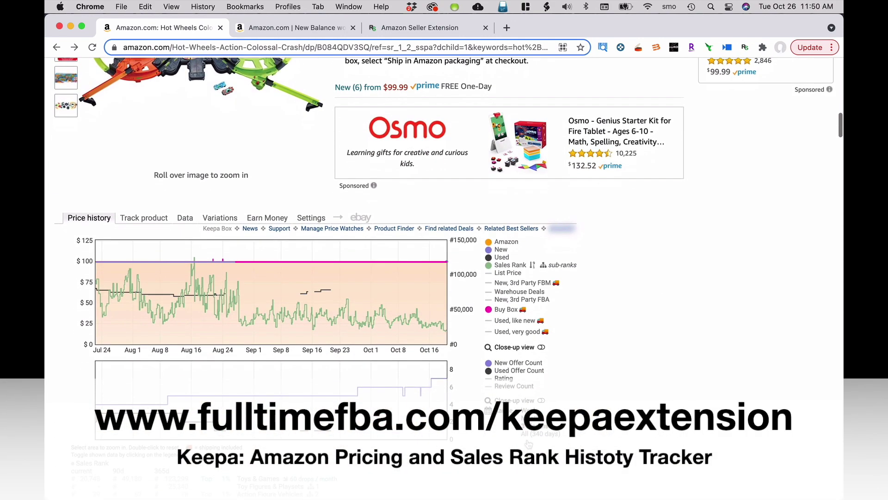
scroll(529, 443, "up", 3)
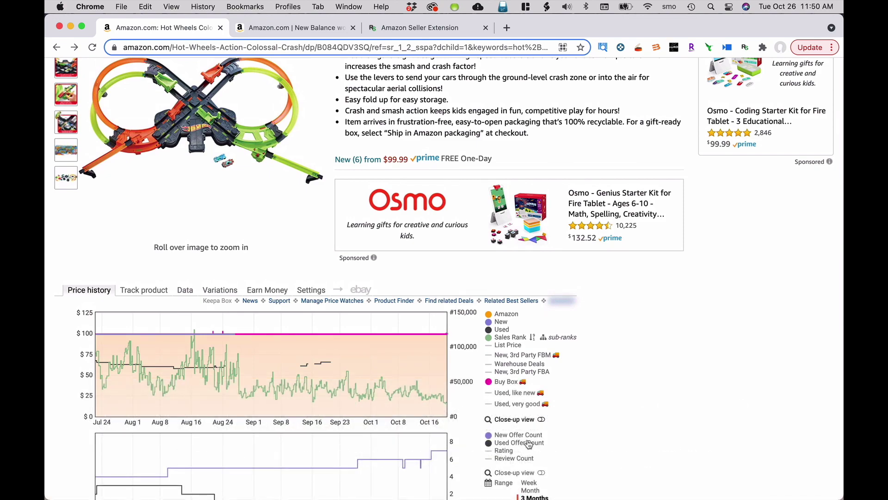
scroll(529, 444, "up", 8)
scroll(529, 444, "up", 5)
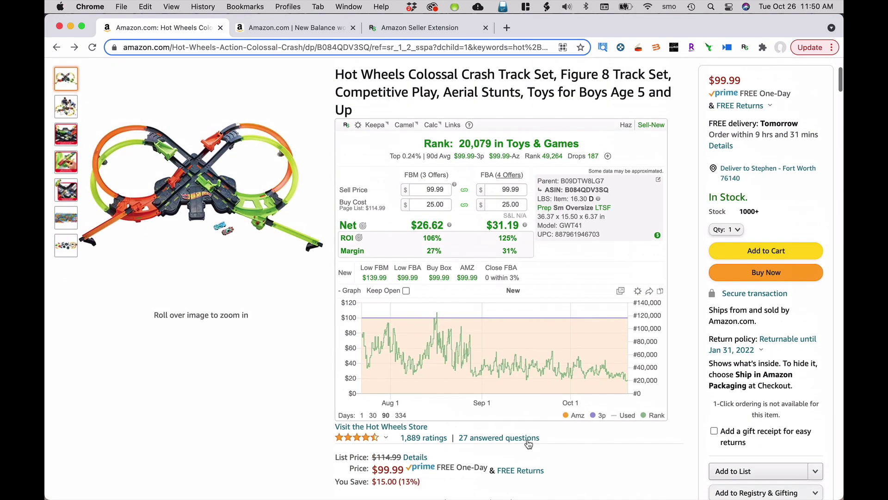
Collapse the RevSeller graph and switch to the New Balance shoe tab.
mouse_move(352, 292)
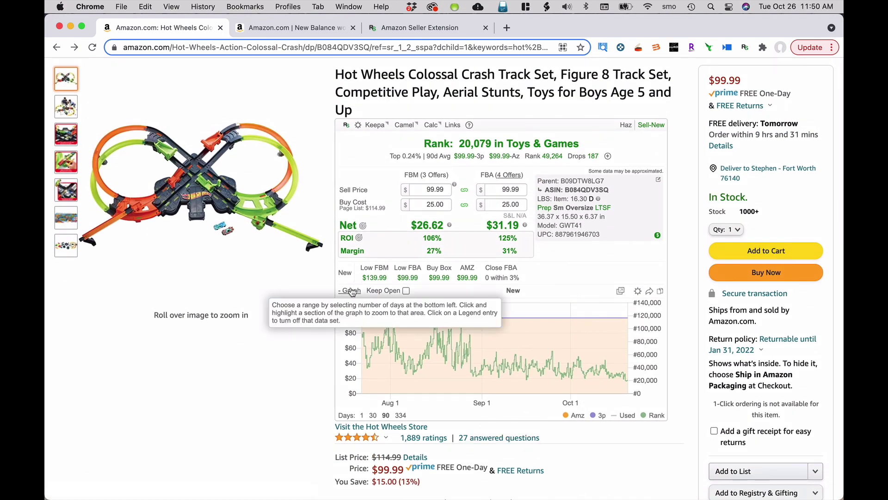
left_click(351, 290)
scroll(673, 247, "up", 1)
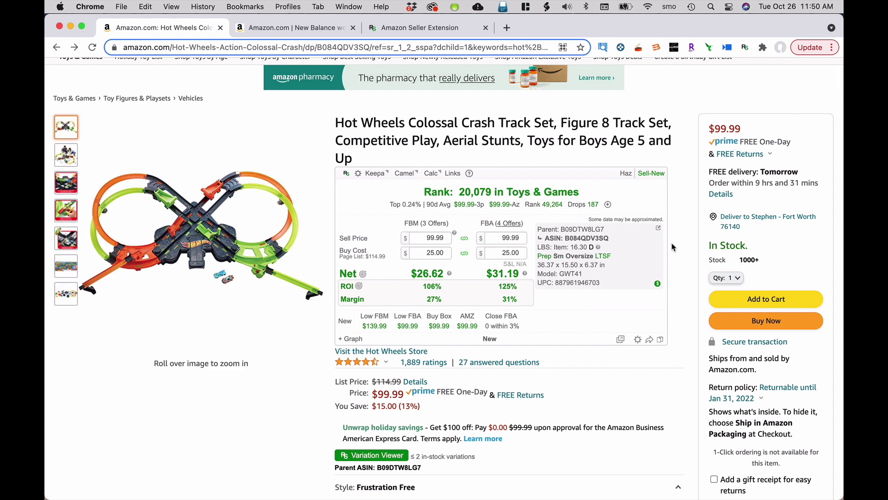
left_click(314, 31)
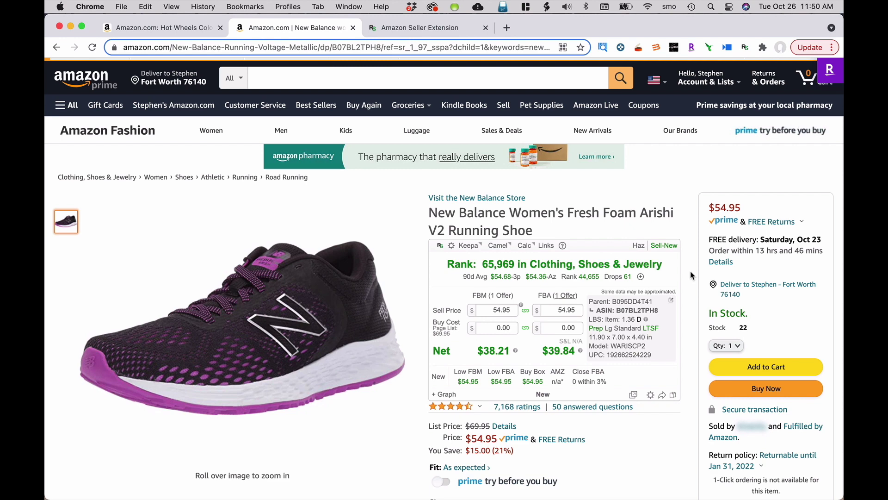
Check the shoe's size list, keeping size 8.5 Black/Voltage Violet selected.
scroll(691, 276, "down", 1)
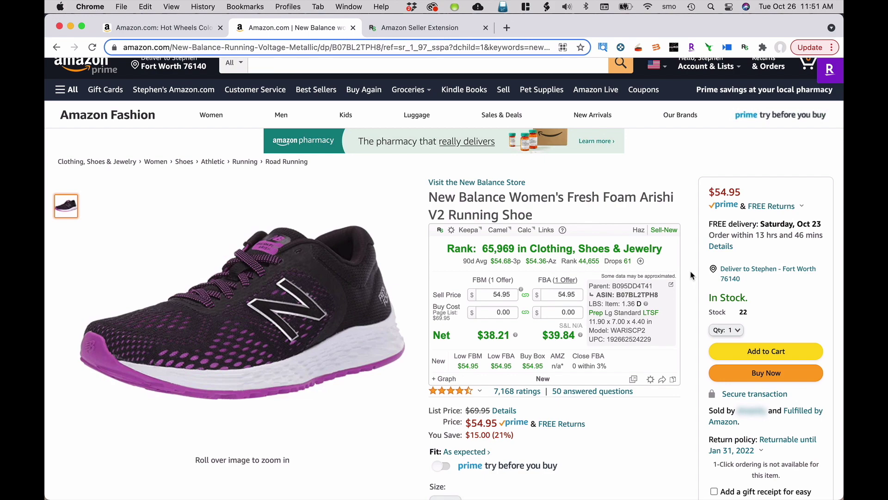
scroll(691, 275, "down", 1)
scroll(691, 276, "down", 3)
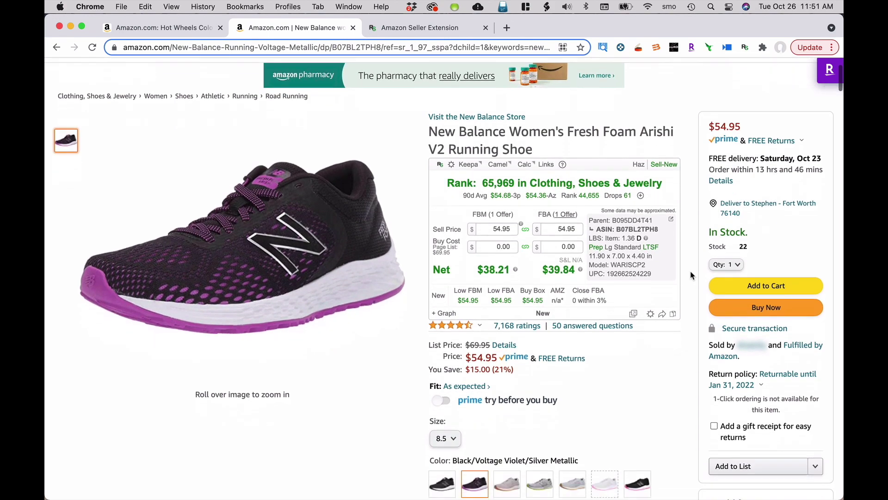
scroll(691, 276, "down", 5)
mouse_move(234, 206)
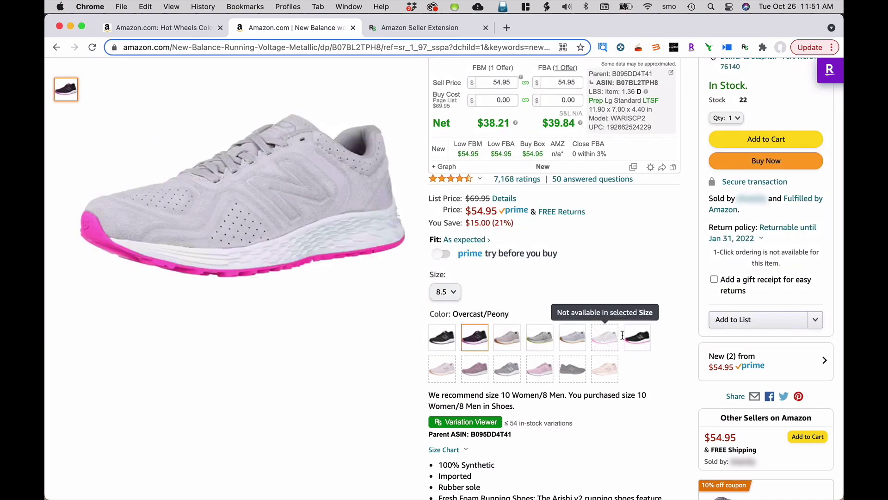
left_click(458, 296)
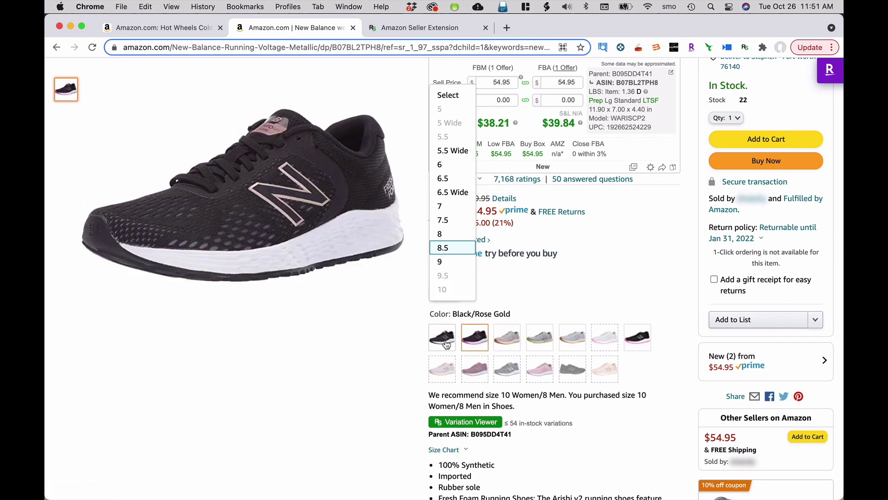
left_click(629, 265)
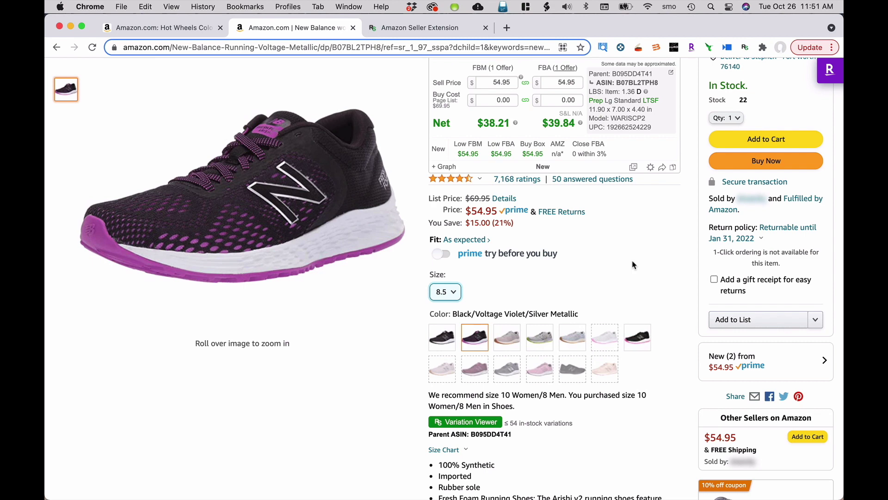
Recheck sizes keeping 8.5, then scroll down to RevSeller's Variation Viewer button.
scroll(632, 264, "up", 10)
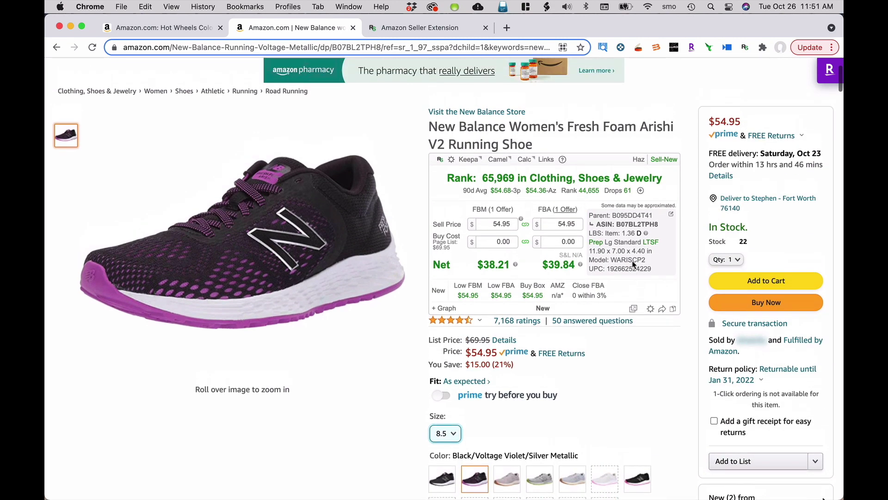
scroll(633, 265, "up", 2)
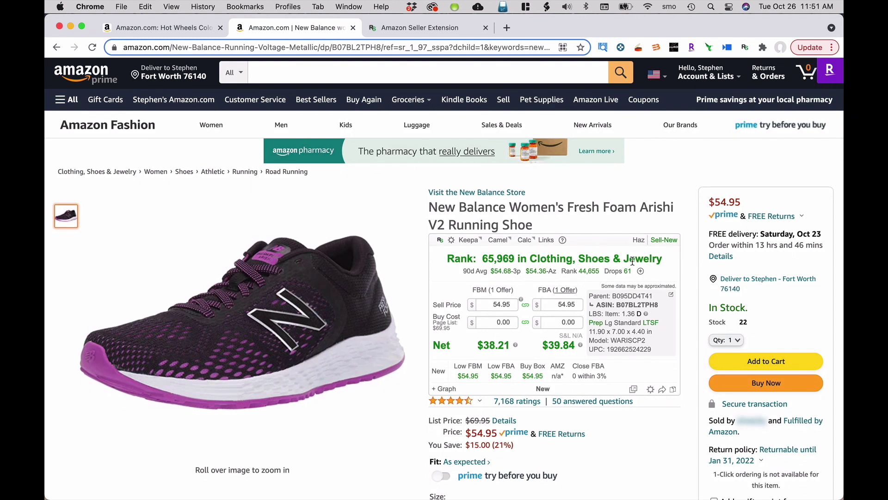
scroll(632, 260, "down", 7)
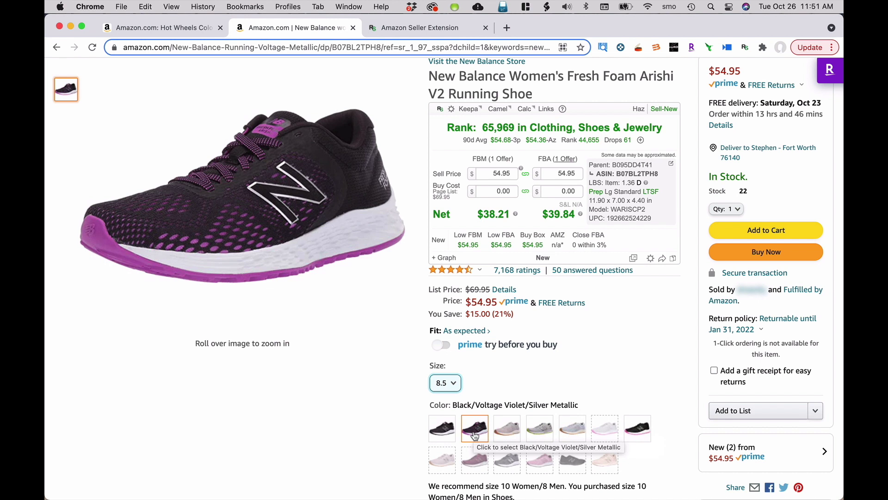
left_click(451, 383)
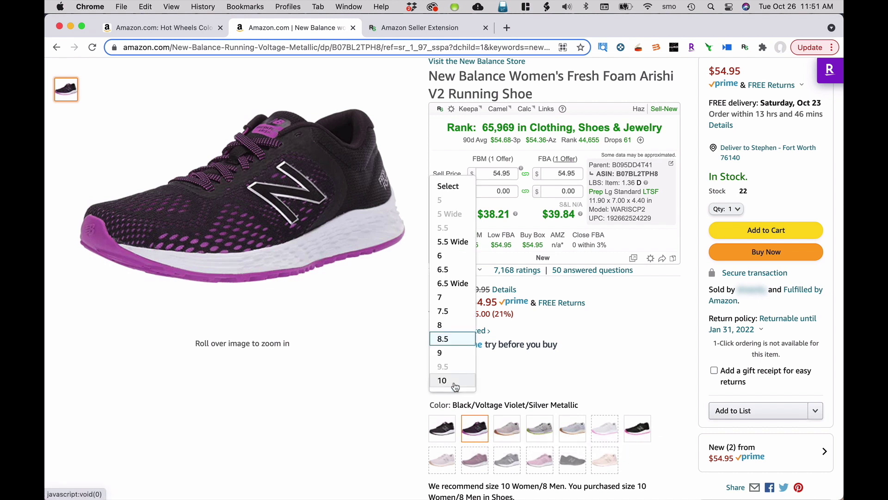
left_click(681, 322)
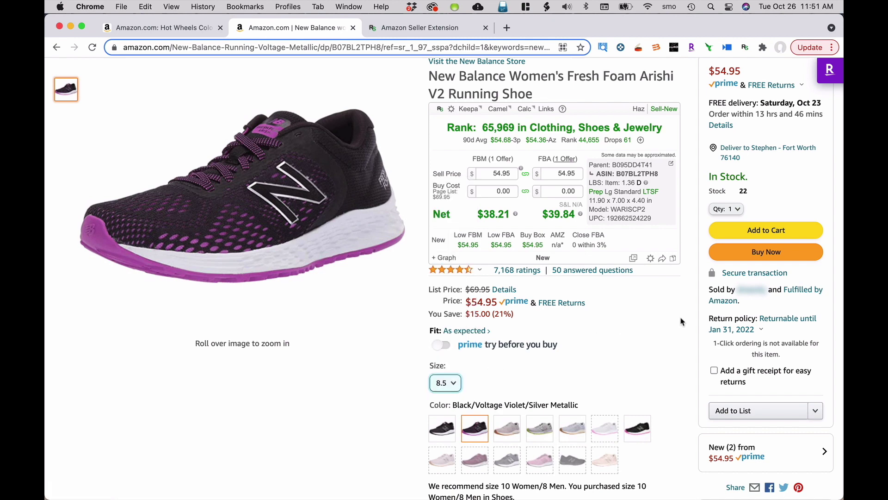
scroll(681, 322, "down", 1)
scroll(681, 322, "down", 5)
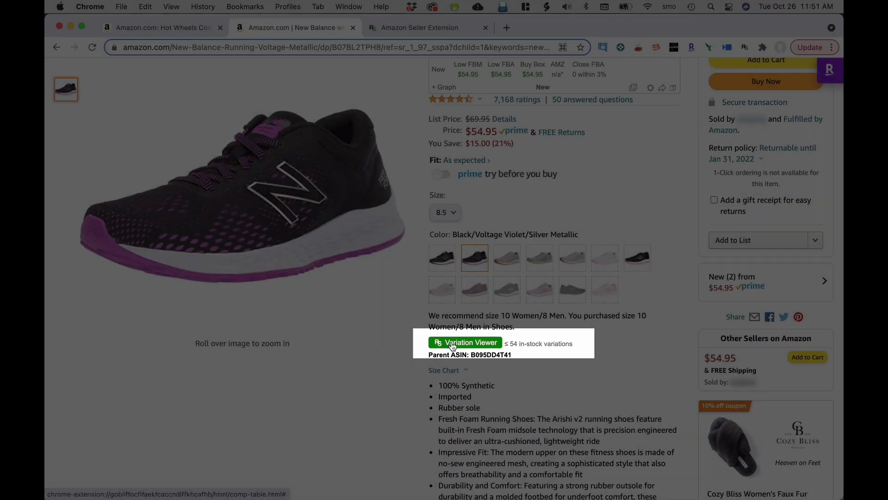
Load RevSeller's Variation Viewer table: 50 in-stock, 388 out-of-stock variations averaging $76.77.
left_click(453, 343)
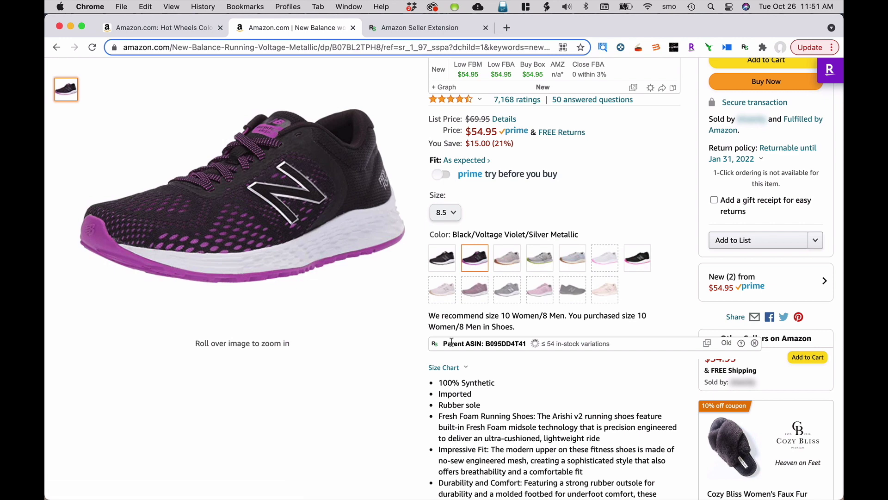
scroll(673, 309, "down", 3)
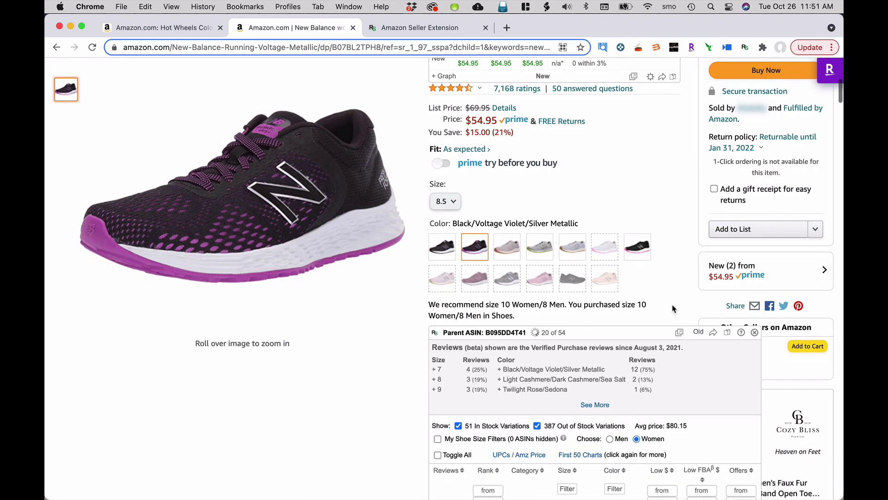
scroll(673, 309, "up", 2)
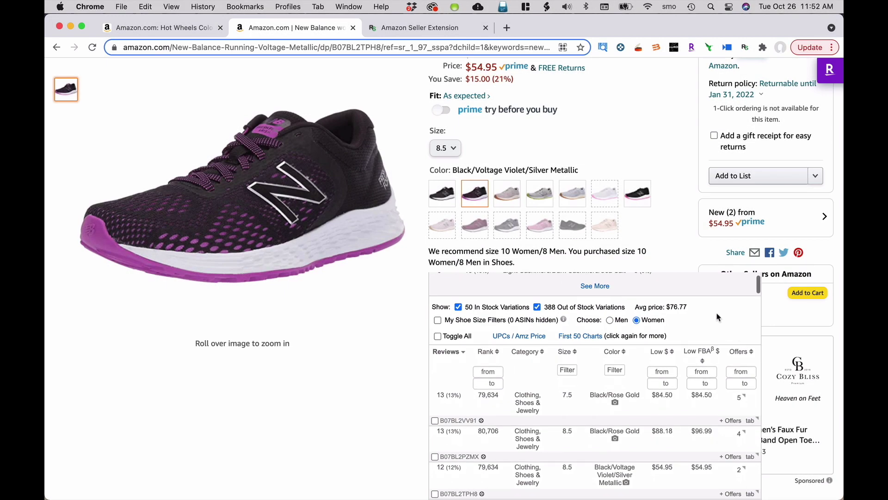
Review the variations table, then switch to the fulltimefba.com/revseller website tab.
scroll(718, 317, "down", 1)
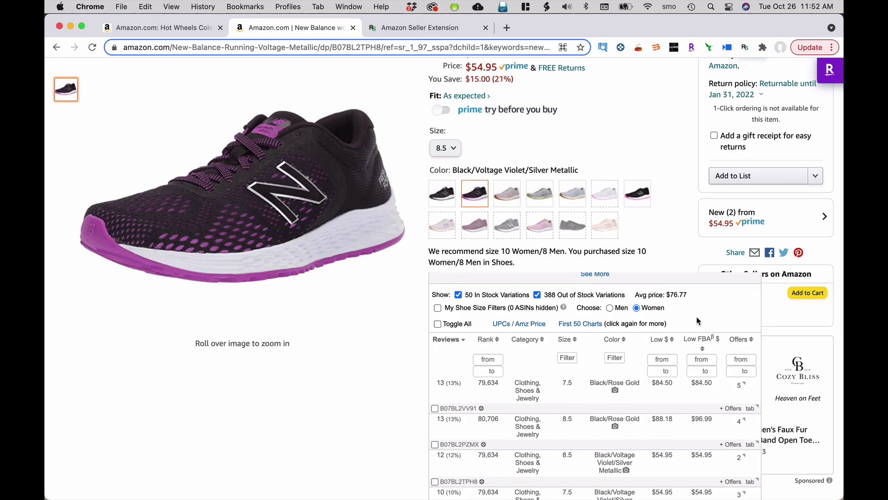
scroll(698, 320, "down", 1)
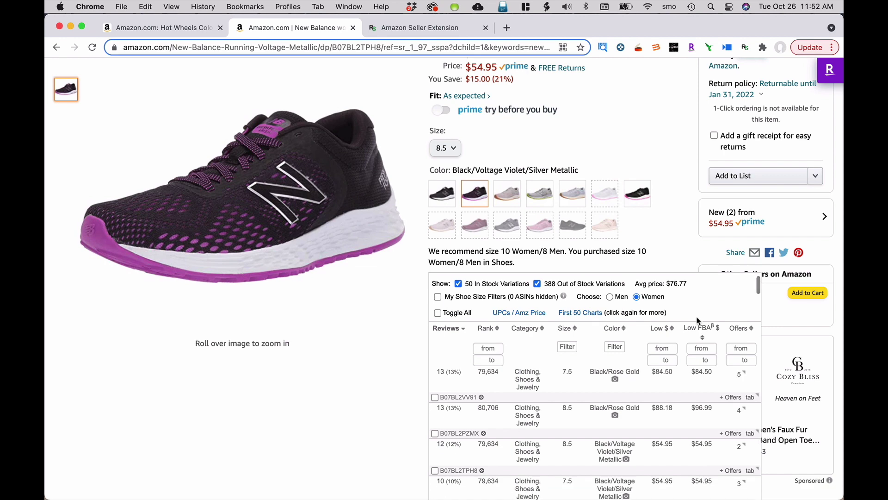
scroll(606, 353, "down", 10)
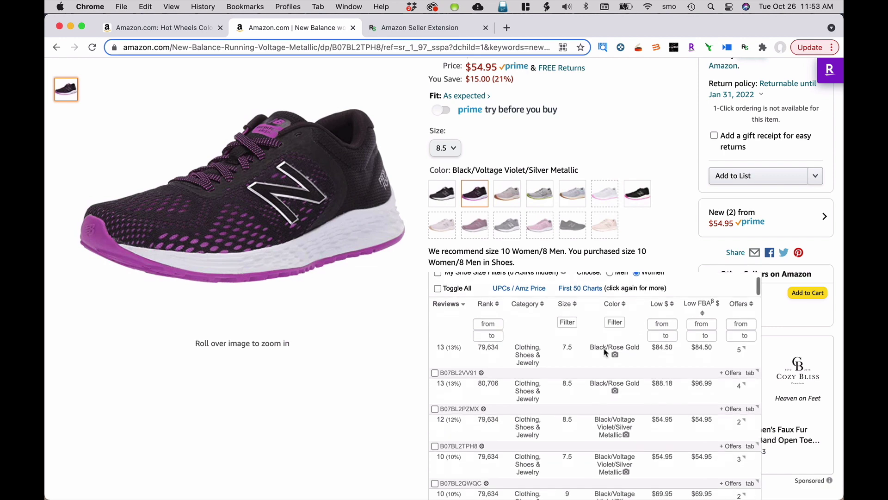
scroll(606, 353, "down", 10)
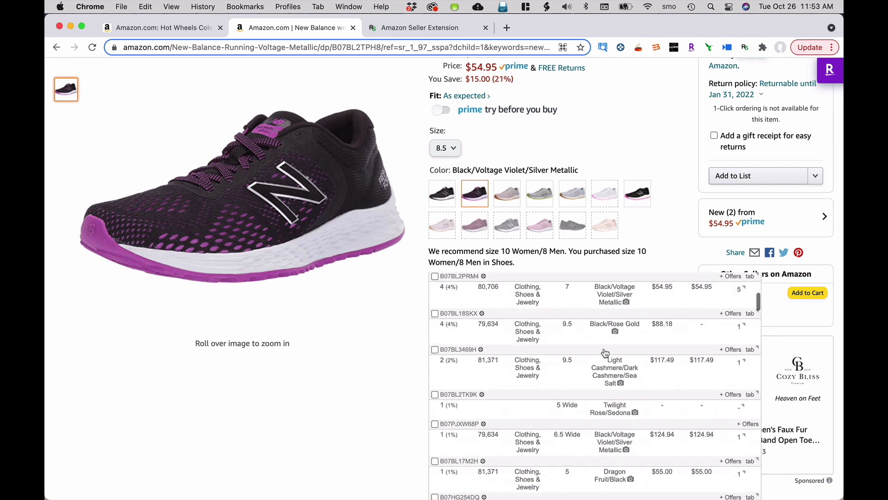
scroll(605, 353, "down", 10)
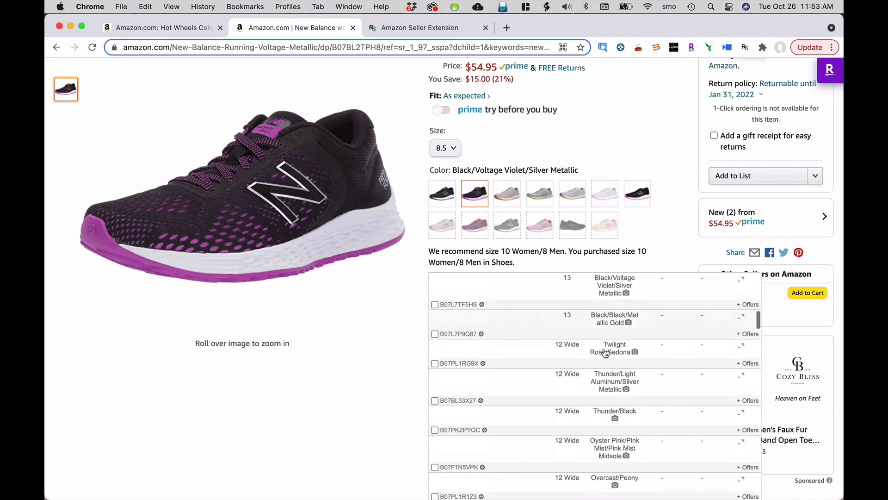
scroll(605, 353, "up", 20)
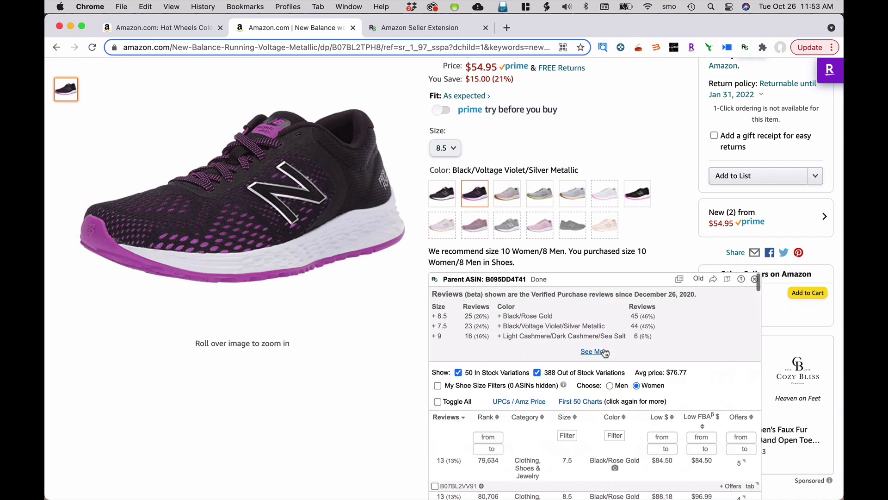
scroll(605, 354, "down", 5)
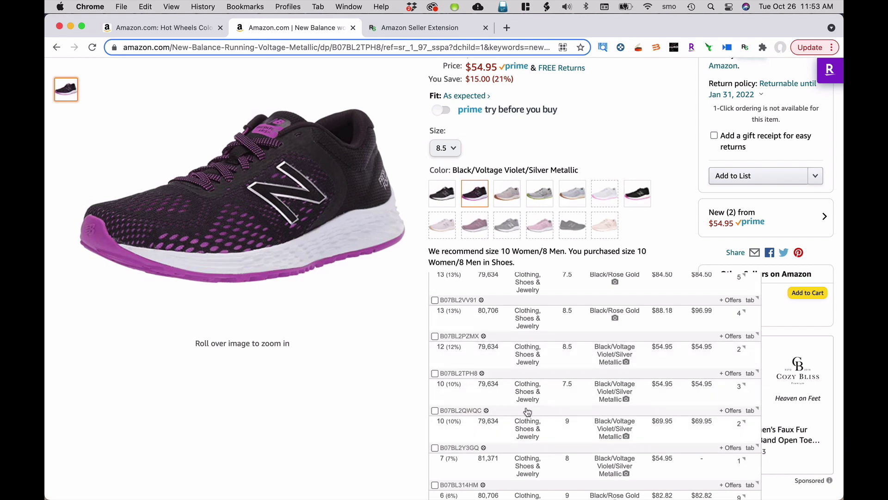
scroll(601, 398, "up", 10)
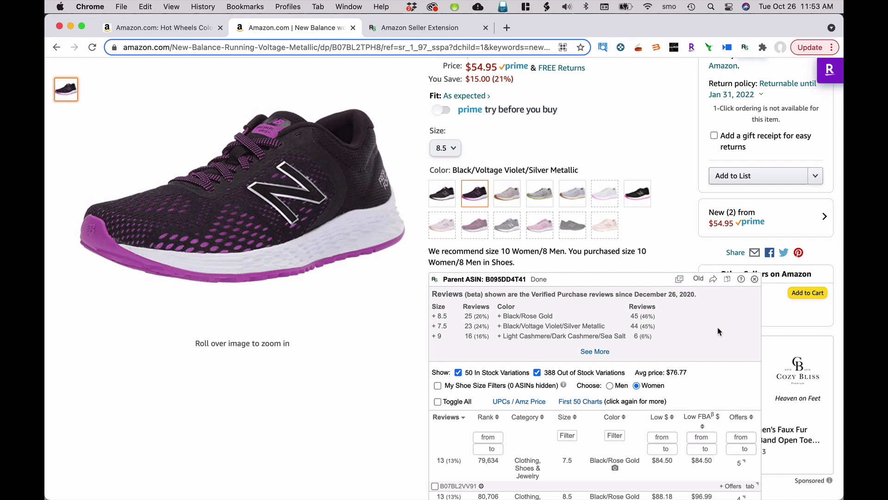
scroll(719, 332, "up", 1)
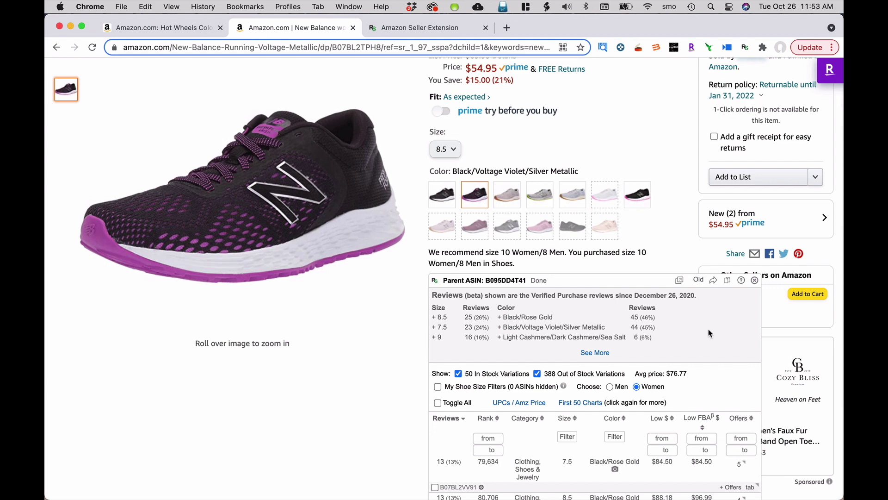
scroll(709, 333, "up", 7)
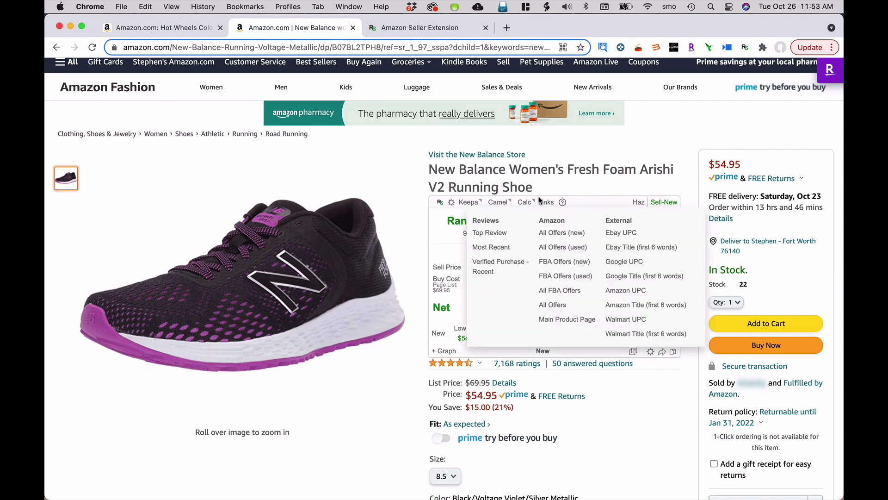
left_click(434, 28)
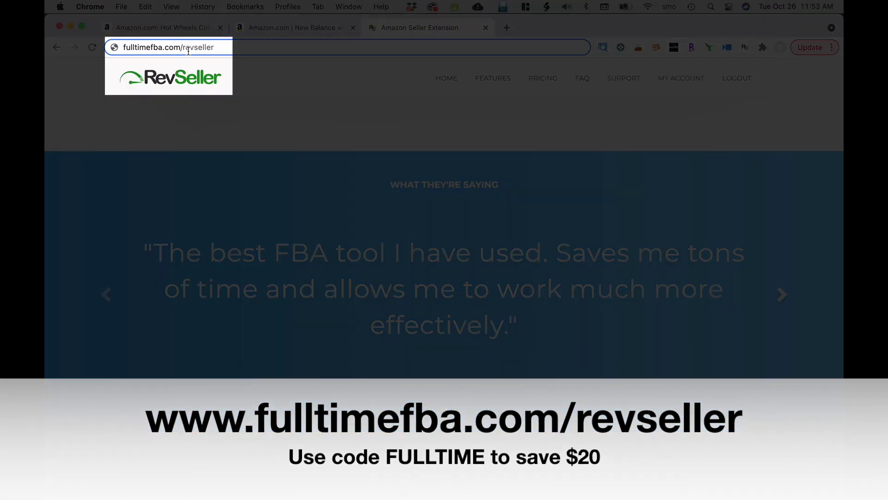
Browse two more RevSeller customer testimonials, then return to the Hot Wheels product tab.
scroll(267, 190, "up", 1)
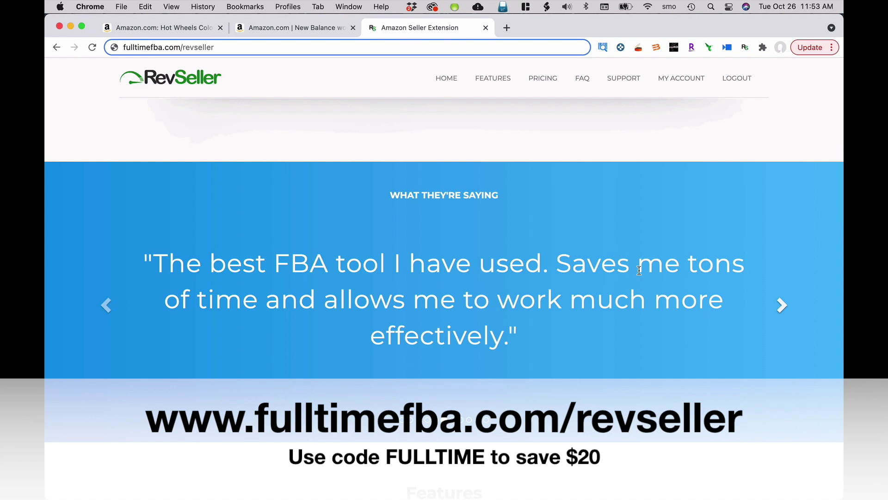
scroll(640, 270, "up", 15)
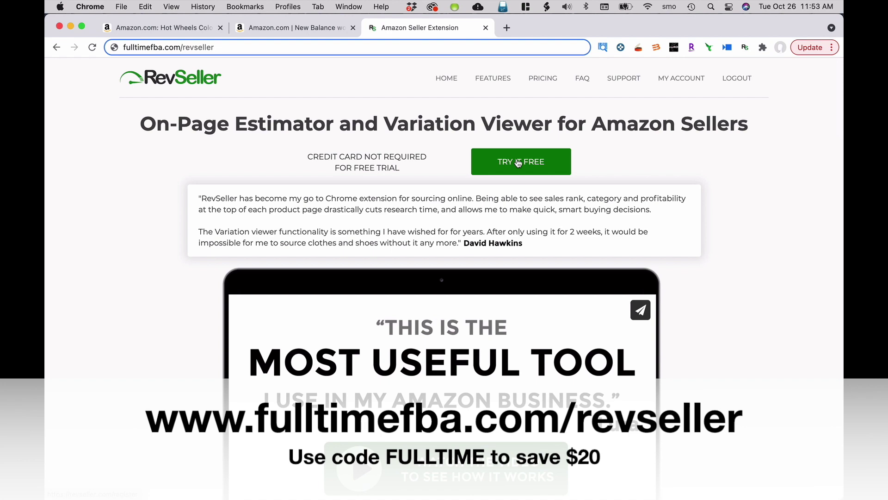
scroll(518, 162, "down", 10)
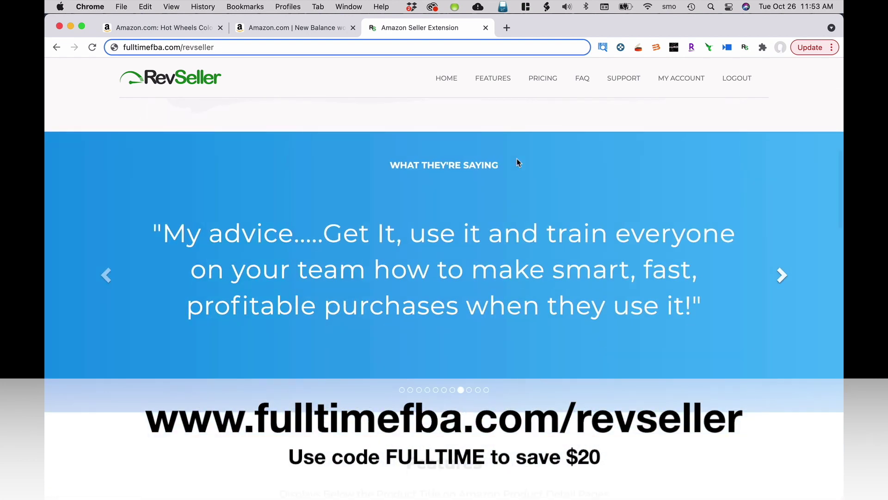
left_click(783, 276)
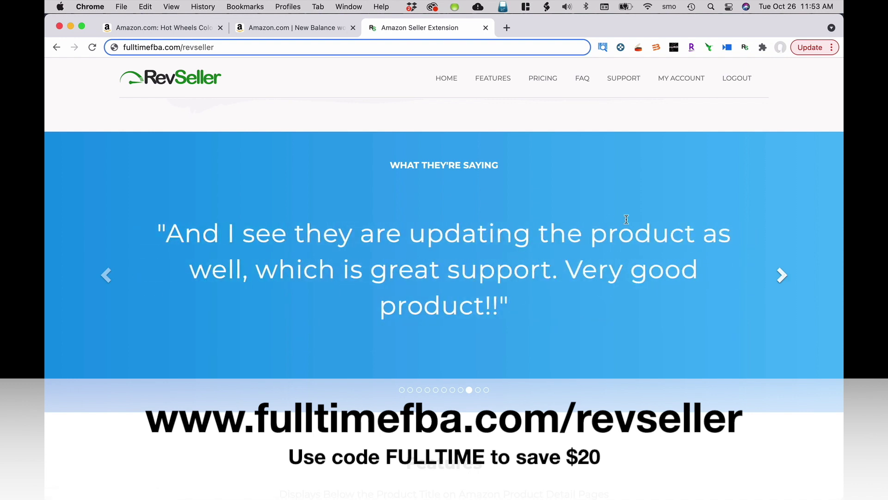
left_click(778, 278)
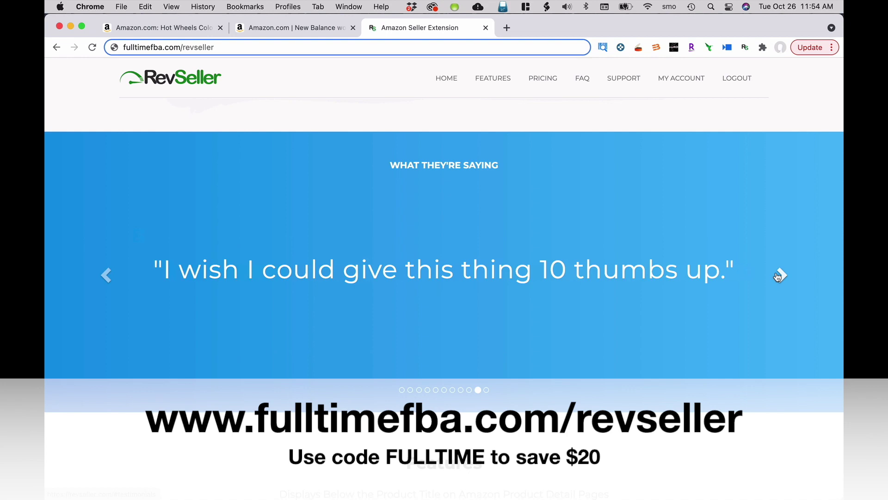
scroll(597, 284, "up", 15)
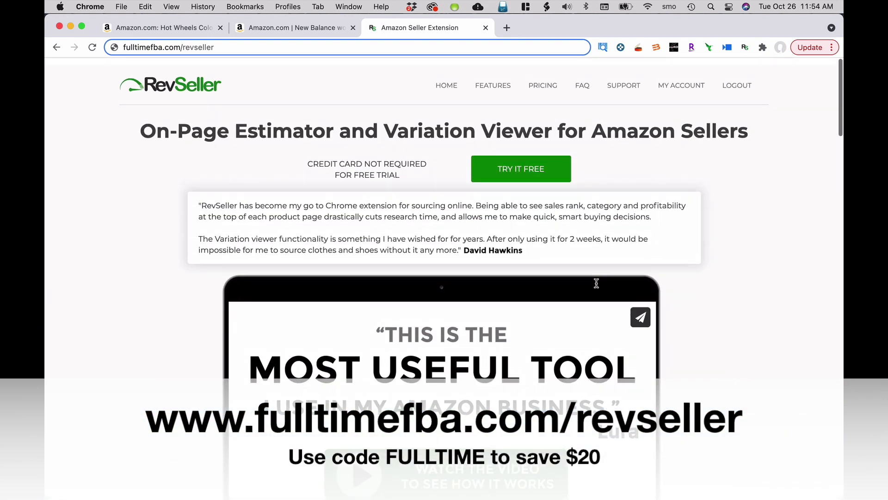
left_click(124, 24)
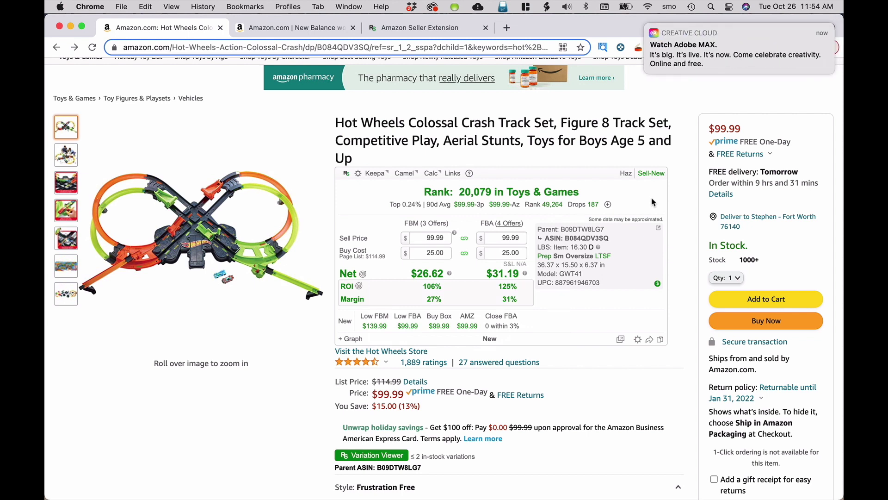
Review RevSeller's fee settings: Ship to FBA $0.50/lb, USPS zone 5, 1-month storage.
left_click(359, 176)
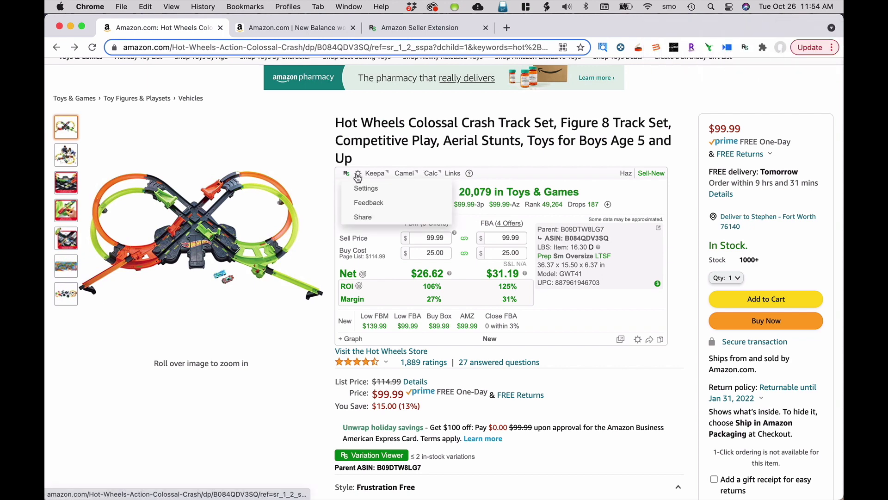
left_click(365, 190)
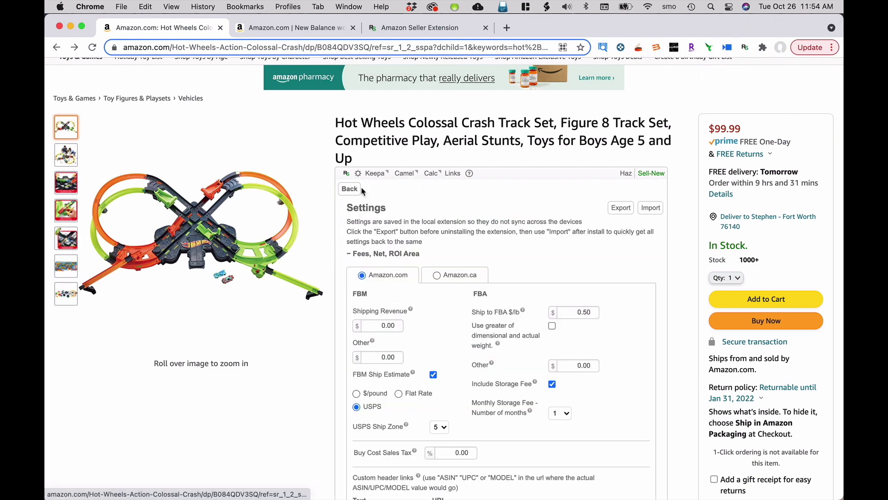
scroll(544, 235, "down", 3)
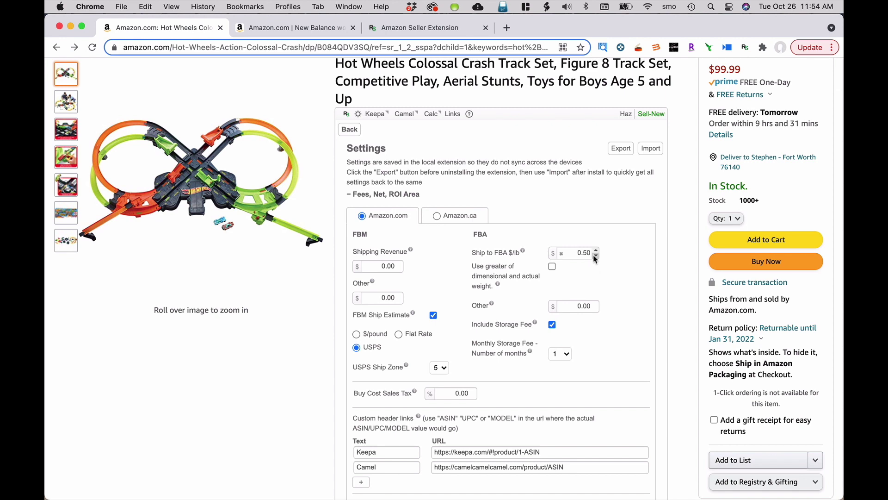
scroll(637, 344, "down", 1)
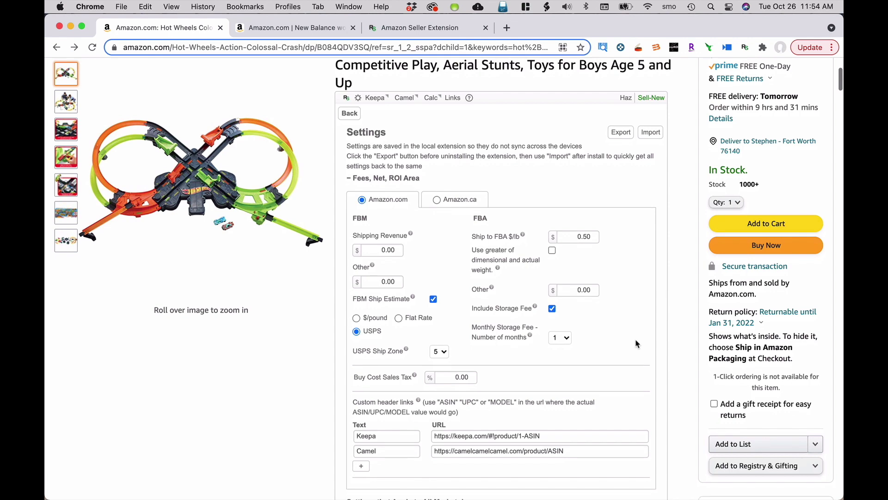
scroll(637, 344, "up", 5)
left_click(359, 243)
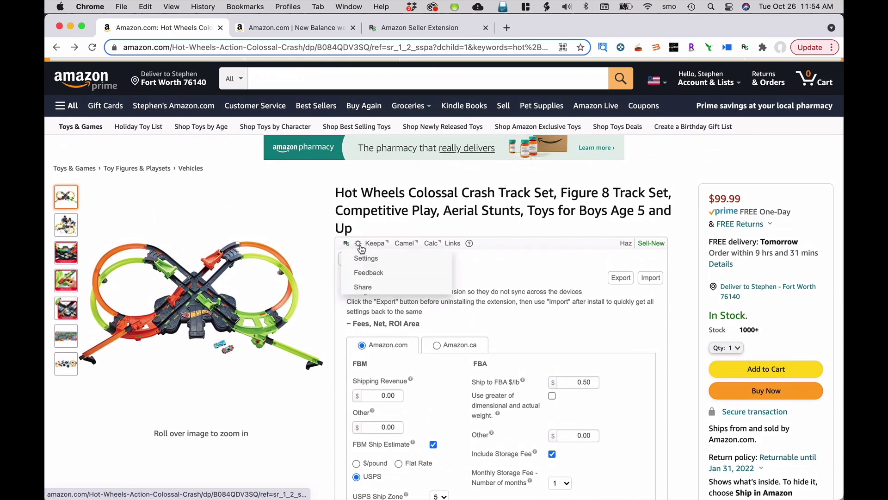